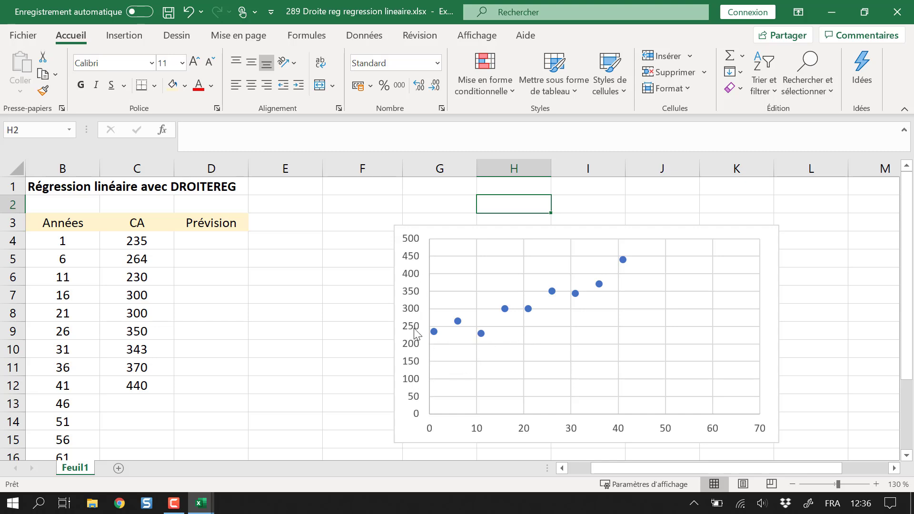
drag(148, 244, 138, 404)
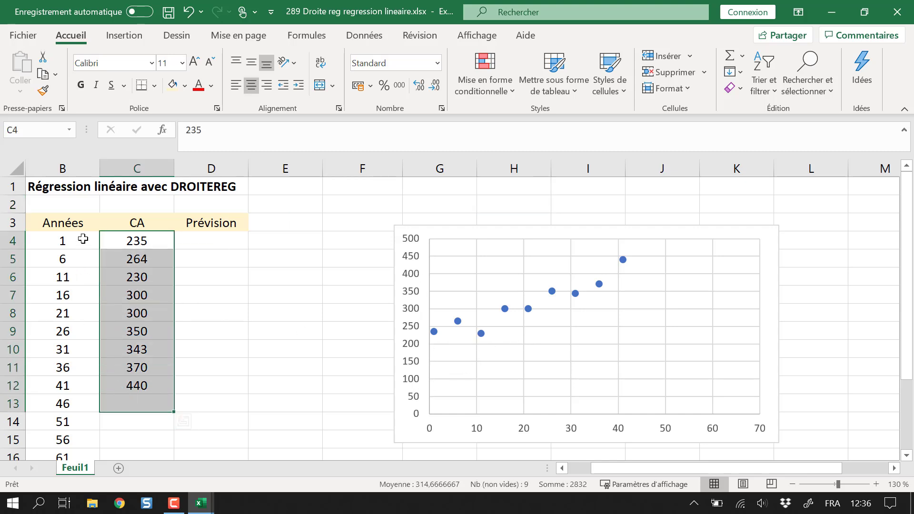
drag(83, 242, 60, 383)
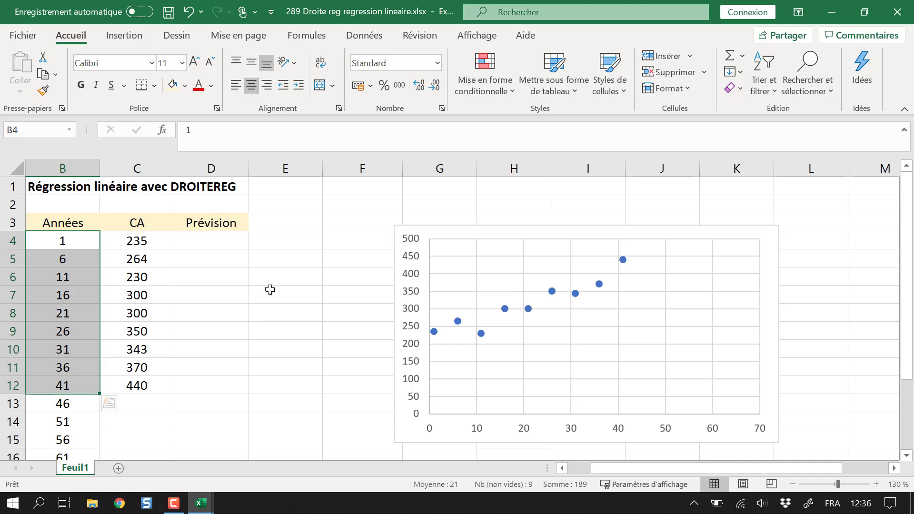
drag(214, 243, 195, 423)
scroll(224, 396, up, 1)
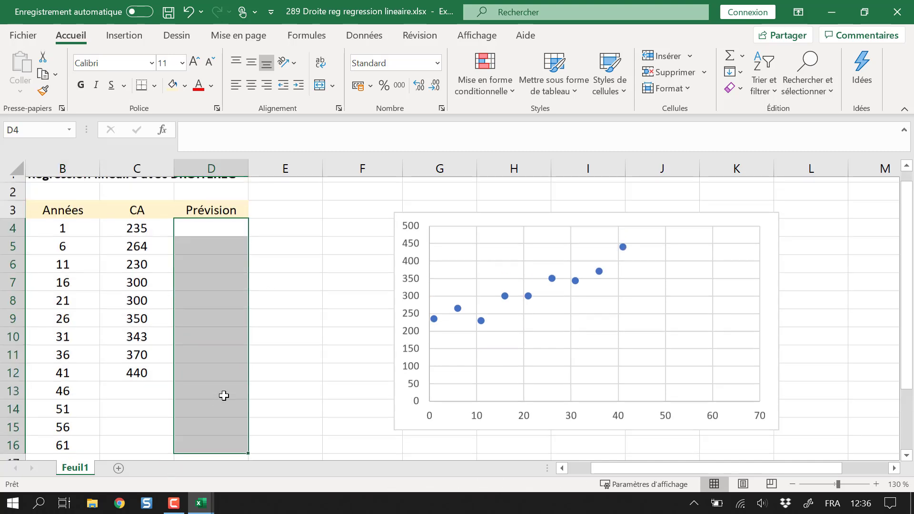
Move the scatter chart over to column H, clearing columns F and G beside the data table
drag(476, 233, 566, 238)
click(411, 329)
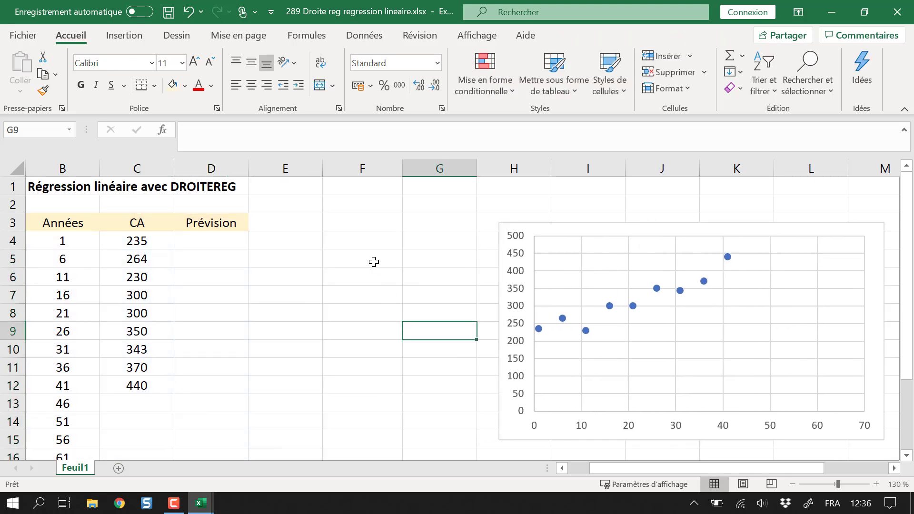
Start a DROITEREG formula in F5 with C4:C12 as the known y values and B4:B12 as the known x values
click(370, 258)
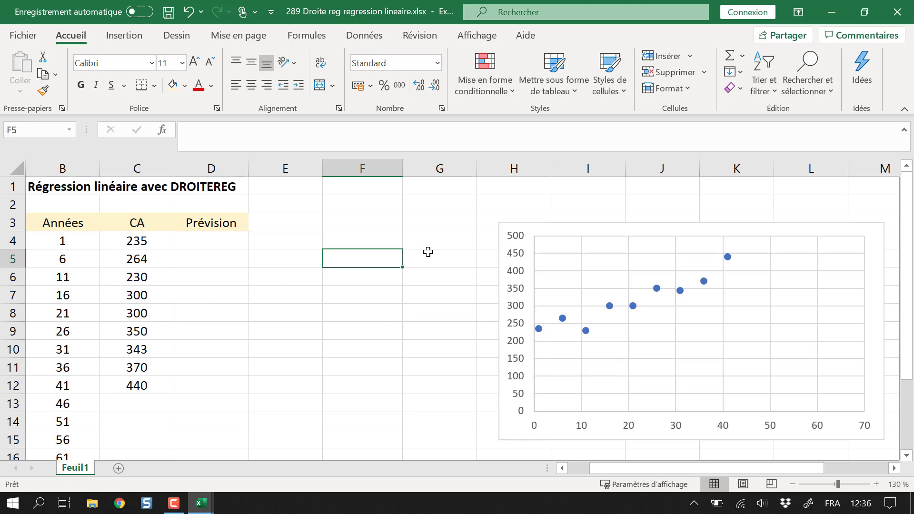
text(=doi)
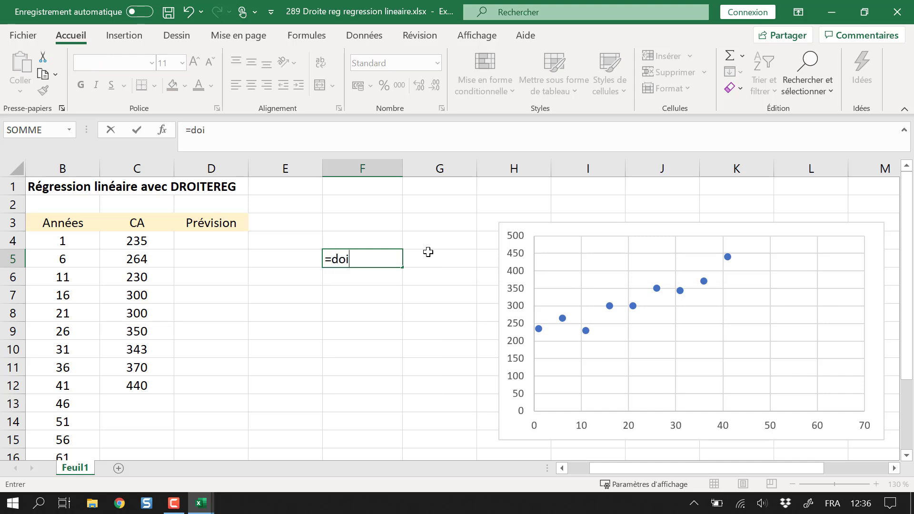
key(BackSpace)
key(BackSpace)
text(r)
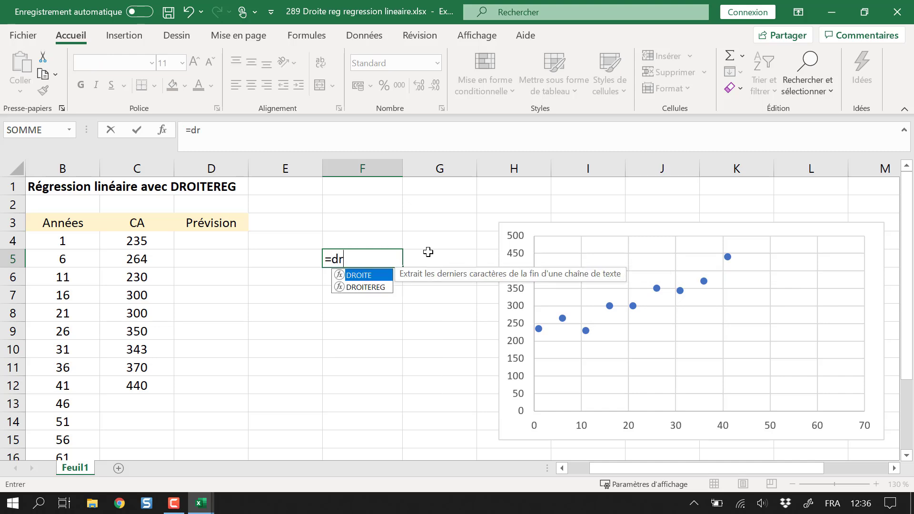
key(Down)
key(Tab)
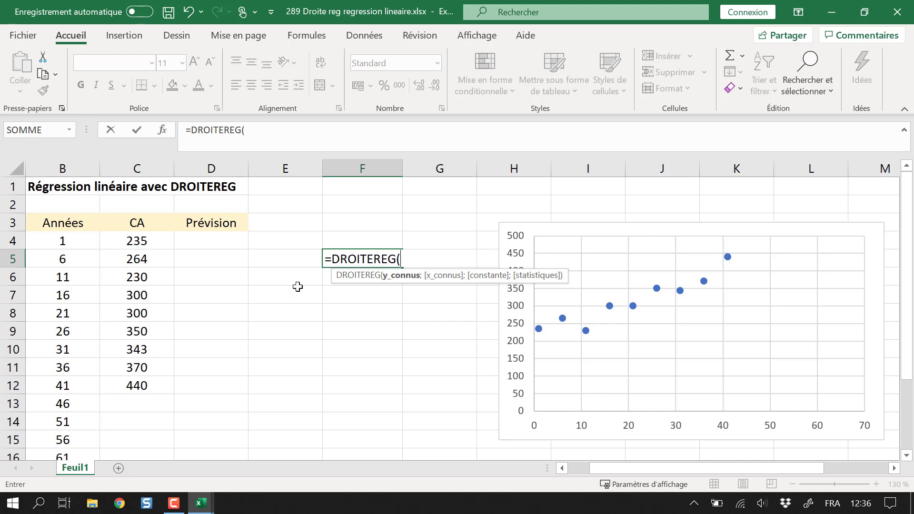
drag(149, 239, 141, 379)
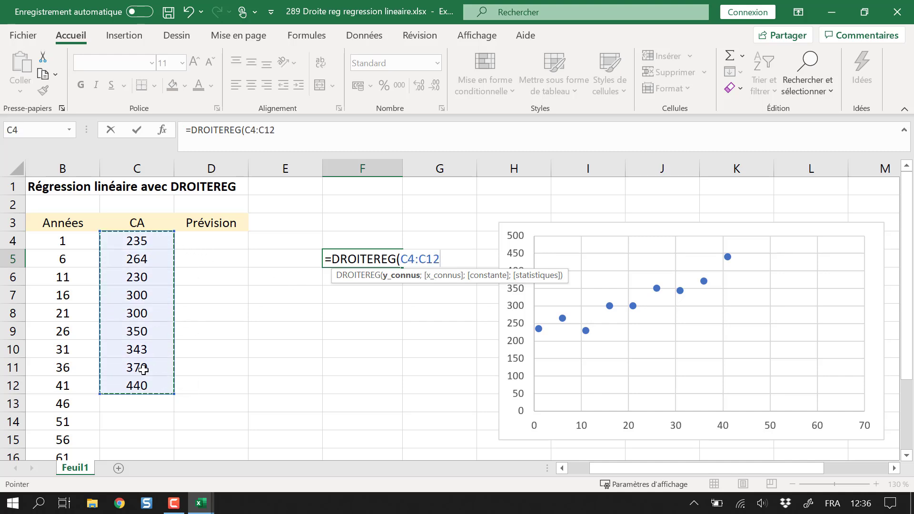
text(;)
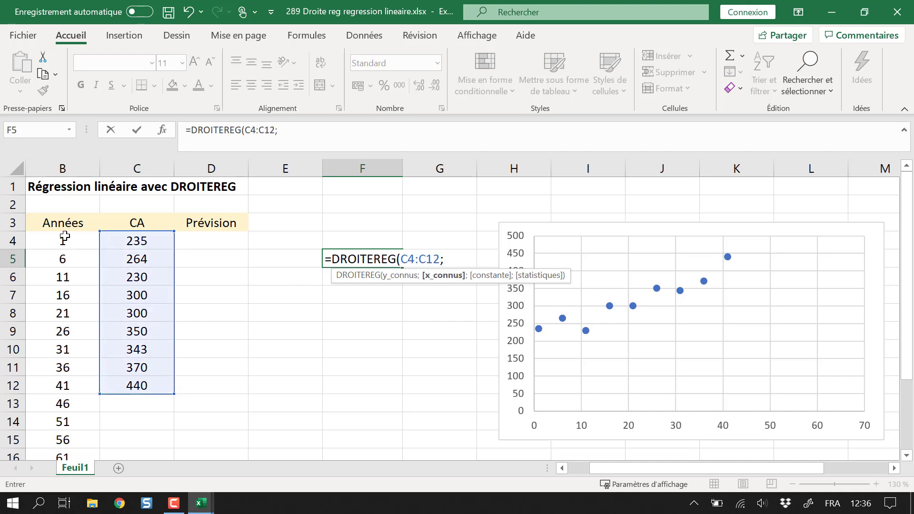
drag(64, 238, 66, 388)
text(;)
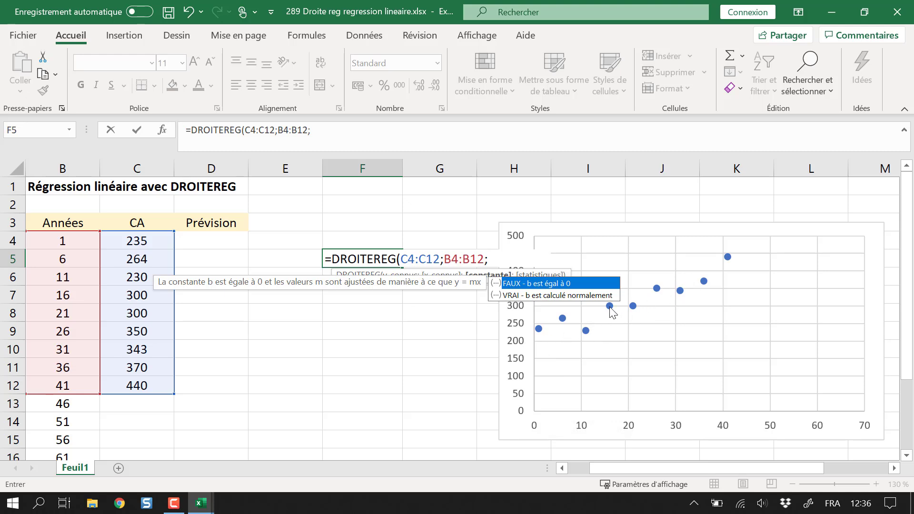
Complete the DROITEREG formula in F5 with VRAI for the constant and FAUX for the statistics
key(Down)
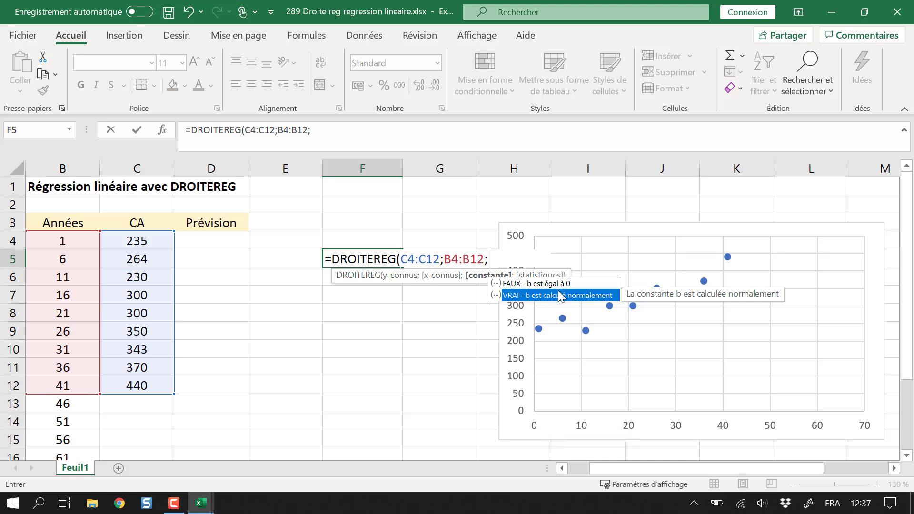
double_click(542, 296)
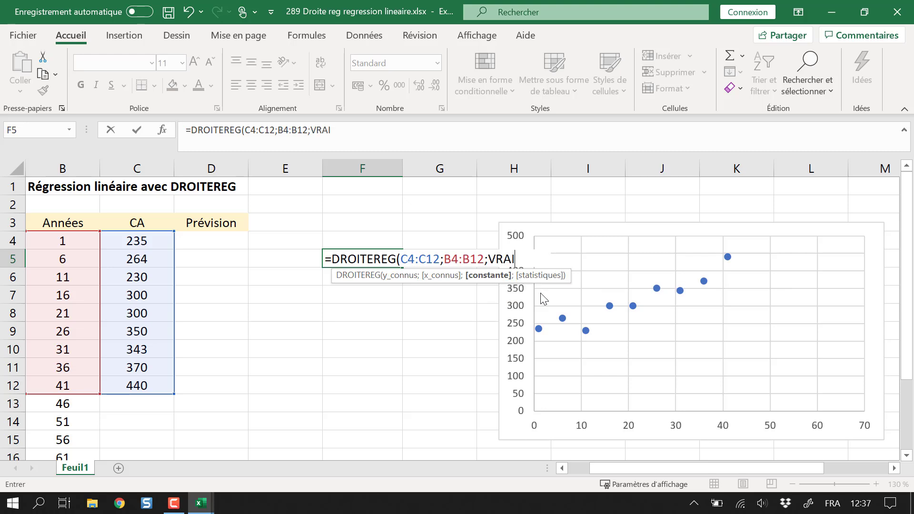
text(;)
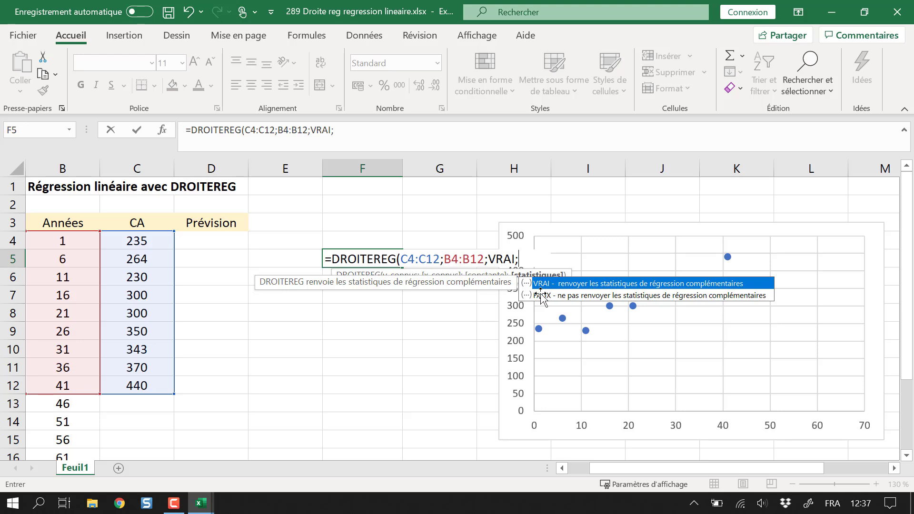
key(Down)
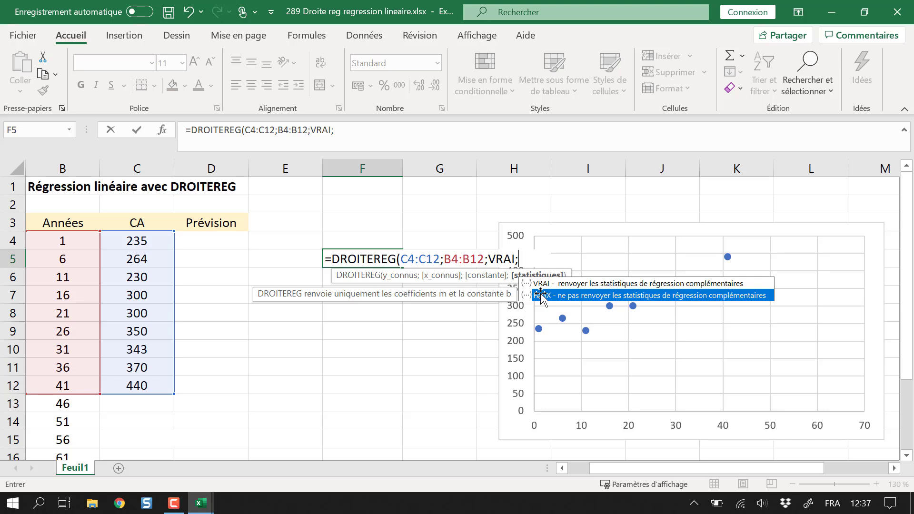
key(Tab)
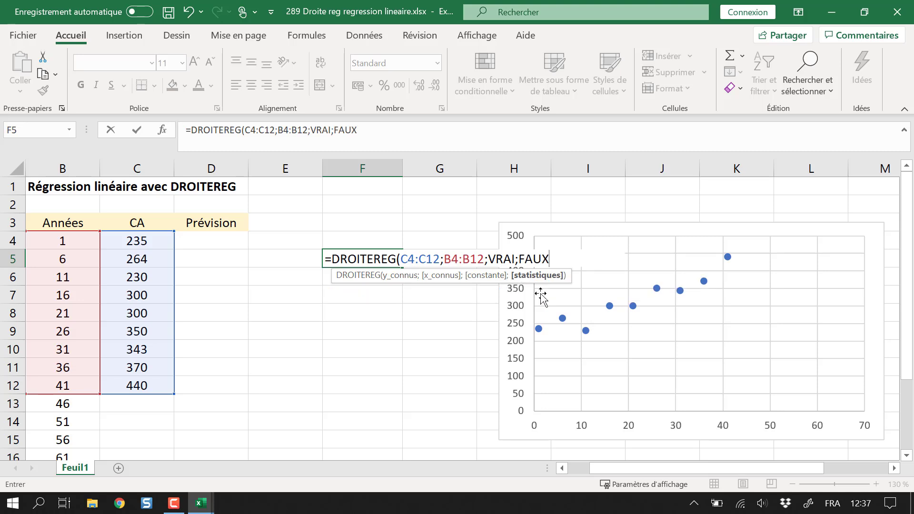
text())
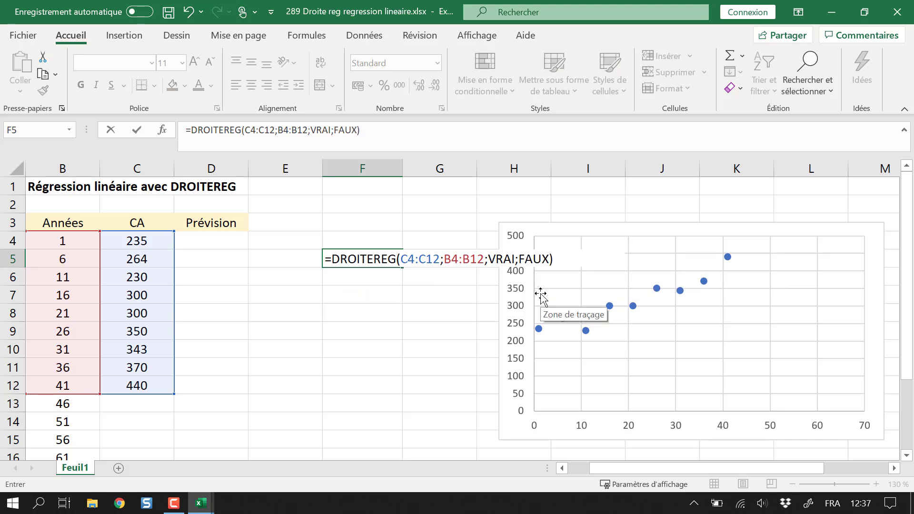
key(Return)
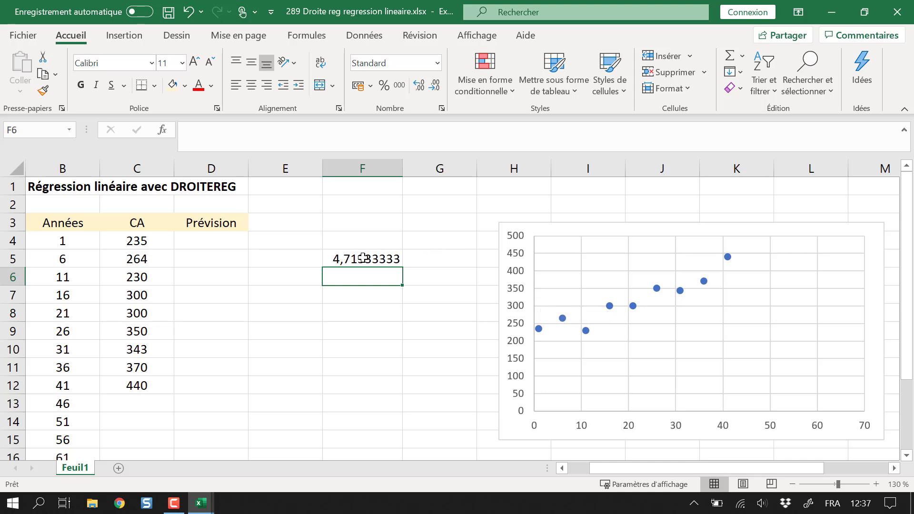
Re-enter the DROITEREG formula as an array formula across F5:G5
drag(363, 258, 414, 256)
click(411, 139)
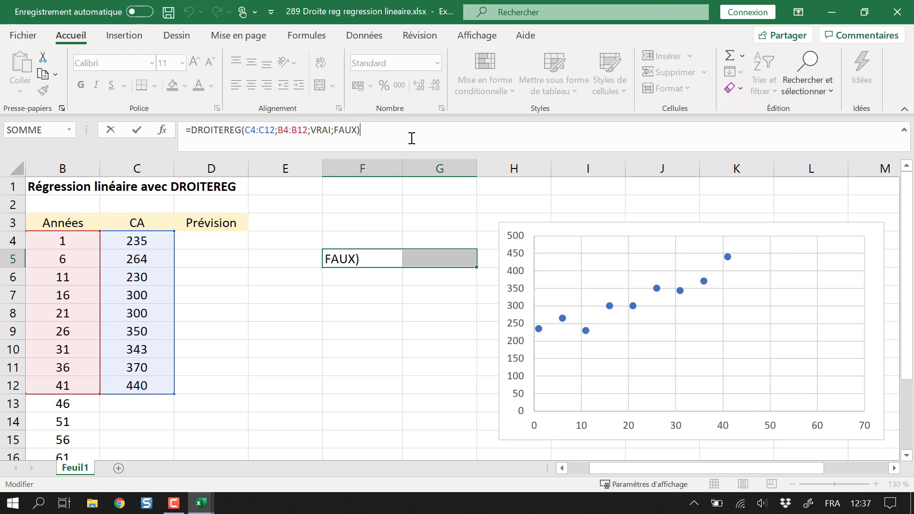
key(ctrl+shift+Return)
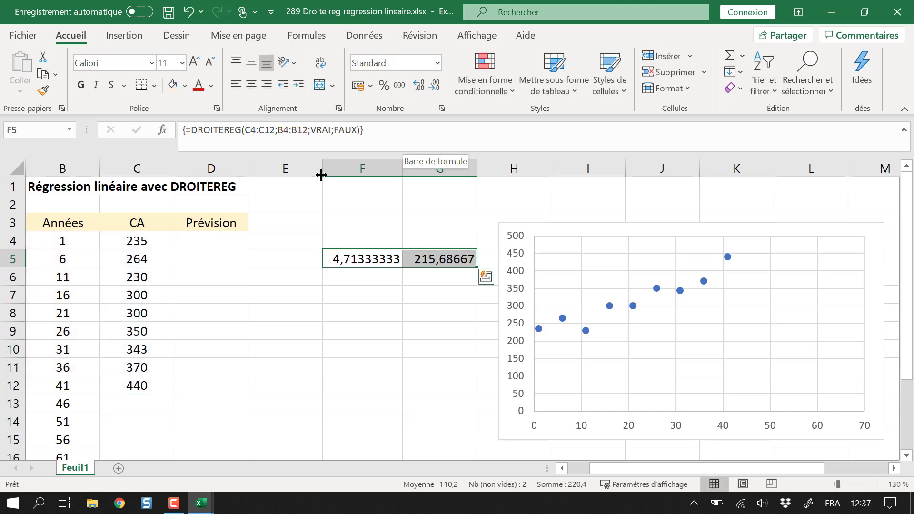
click(316, 330)
Label the two regression coefficients with "pente" in F4 and "ordonne 0" in G4
click(385, 241)
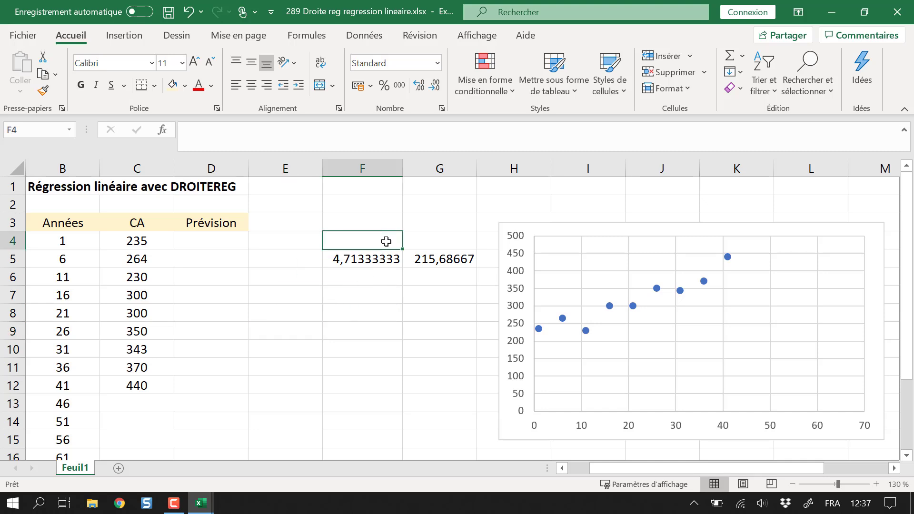
text(pente)
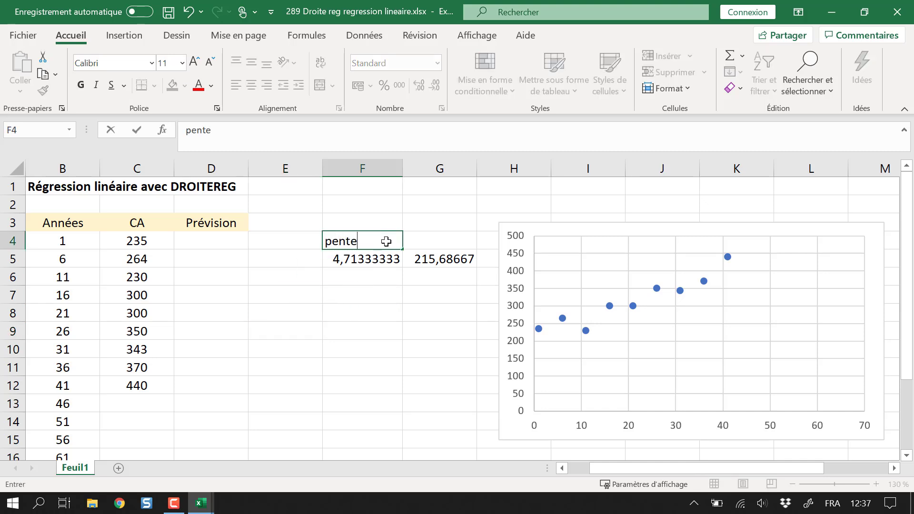
key(Tab)
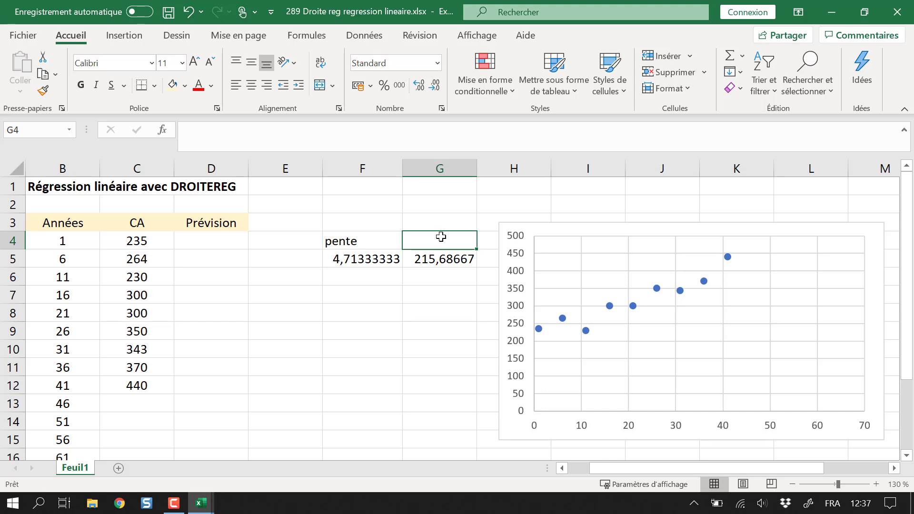
text(ordonne 0)
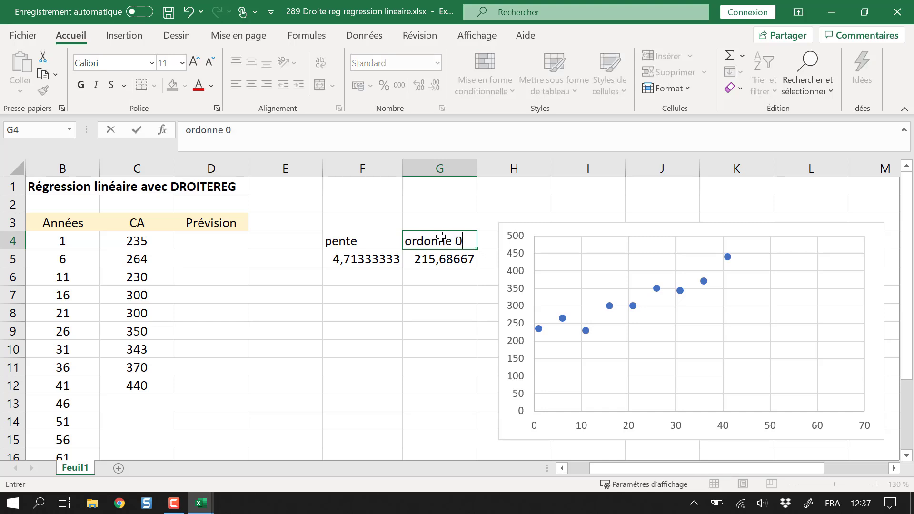
key(Return)
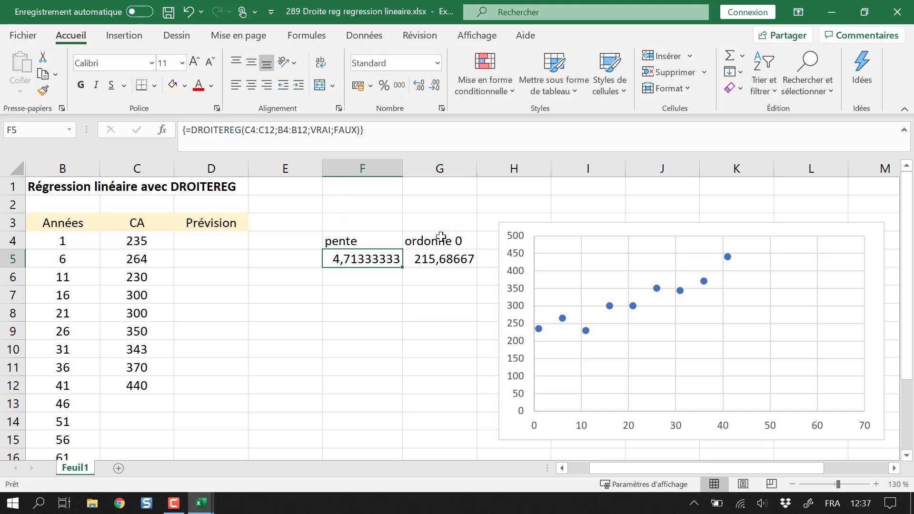
Enter the forecast formula =$G$5+$F$5*B4 in D4 under Prévision
click(206, 242)
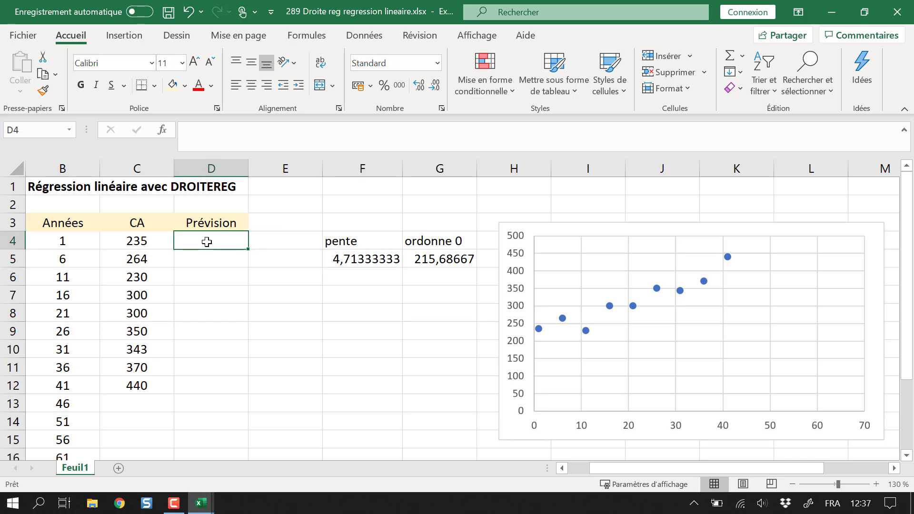
text(=)
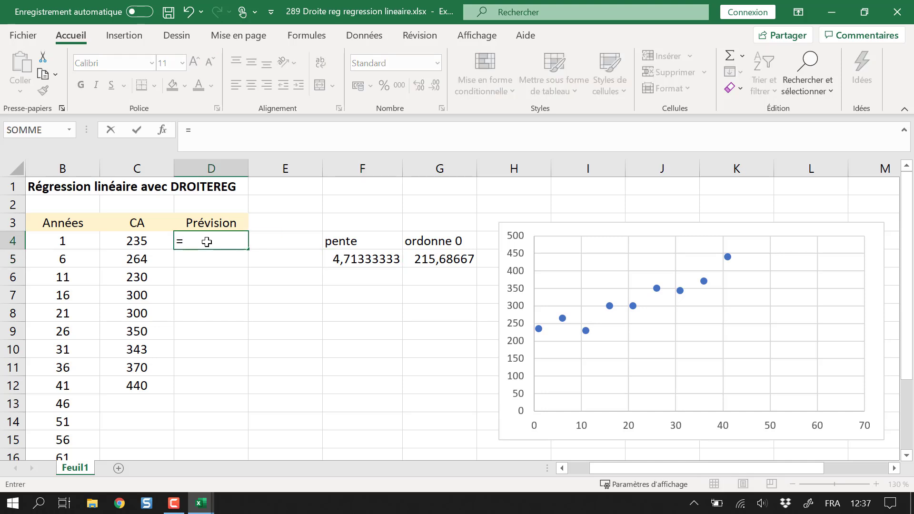
click(453, 261)
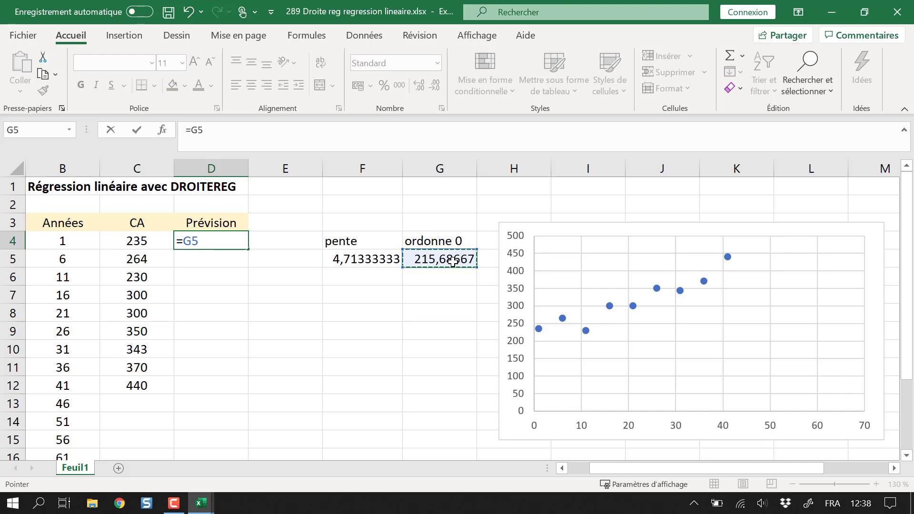
key(F4)
text(+)
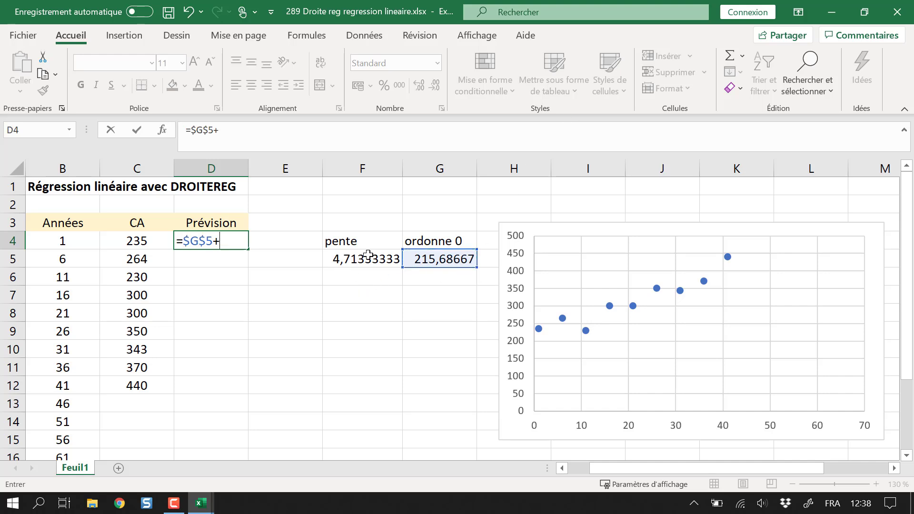
click(365, 259)
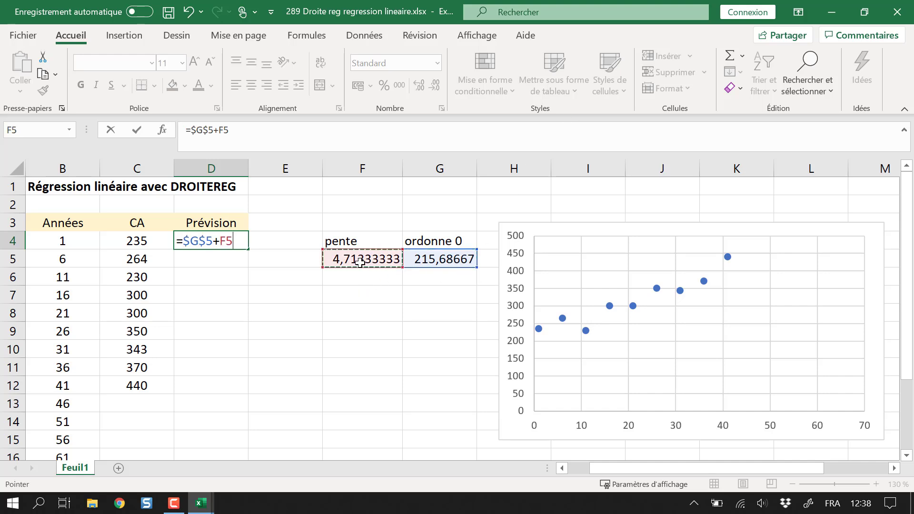
text(*)
click(60, 241)
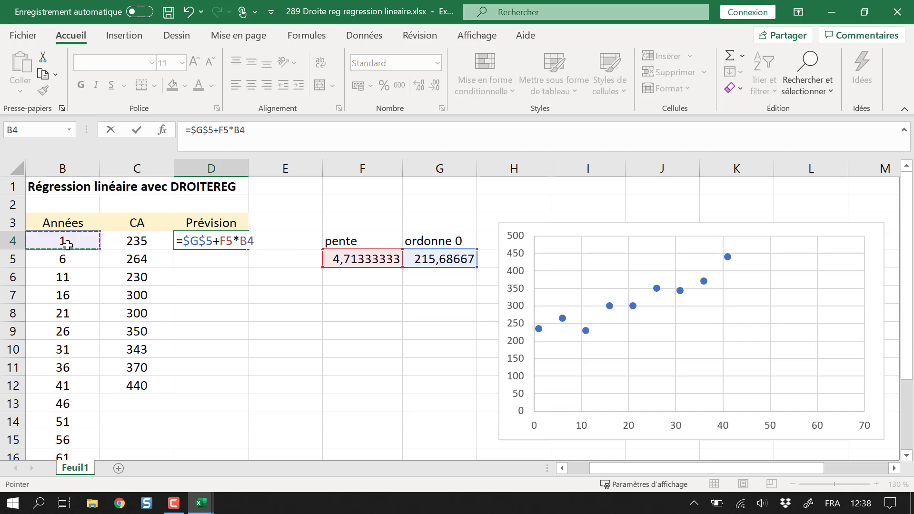
double_click(230, 240)
key(F4)
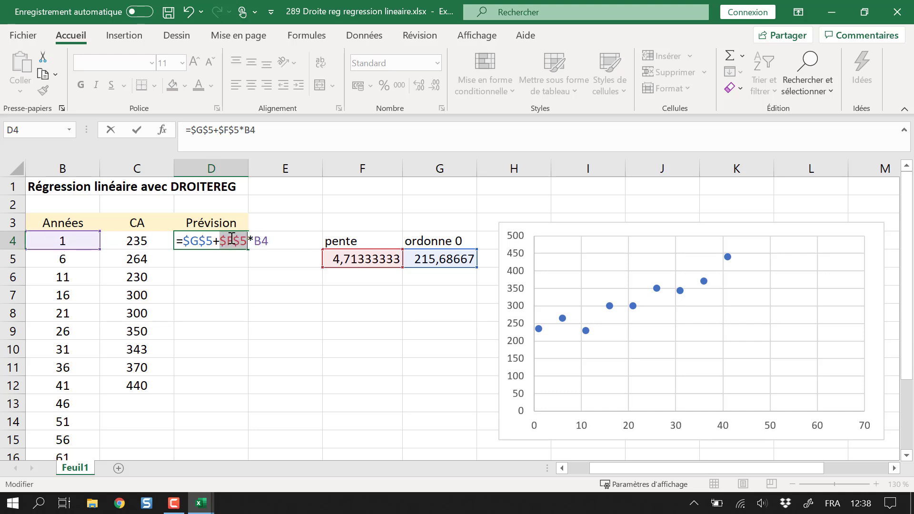
key(Return)
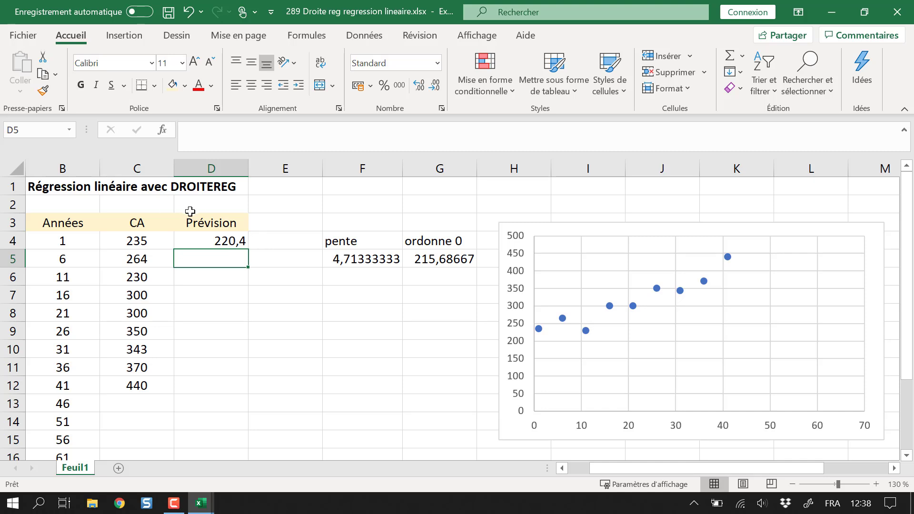
Fill the forecast formula from D4 down to D16
click(224, 241)
drag(248, 249, 234, 436)
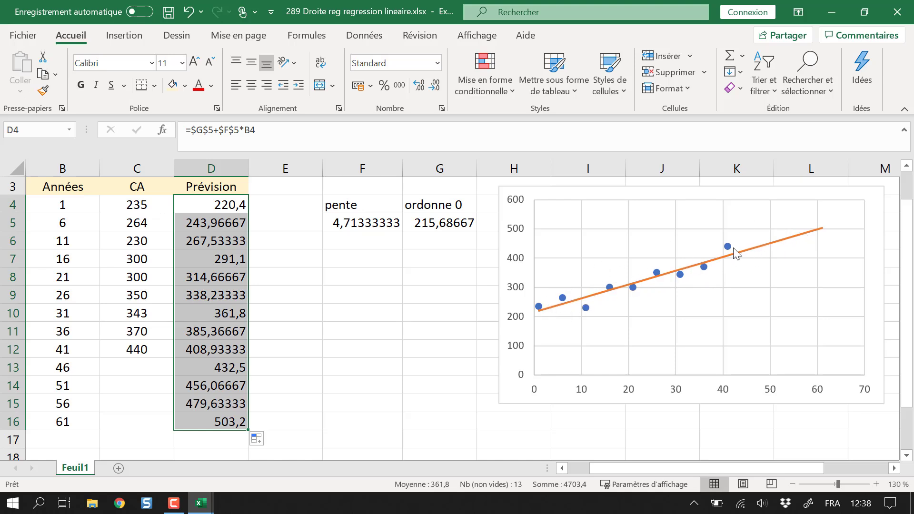
scroll(402, 326, up, 1)
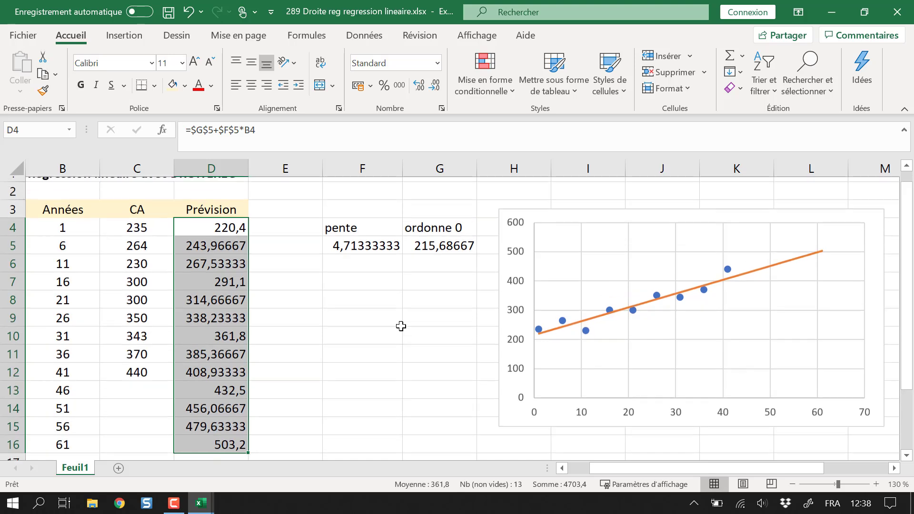
Calculate the regression slope separately in F7 with the formula =PENTE(C4:C12;B4:B12)
click(376, 260)
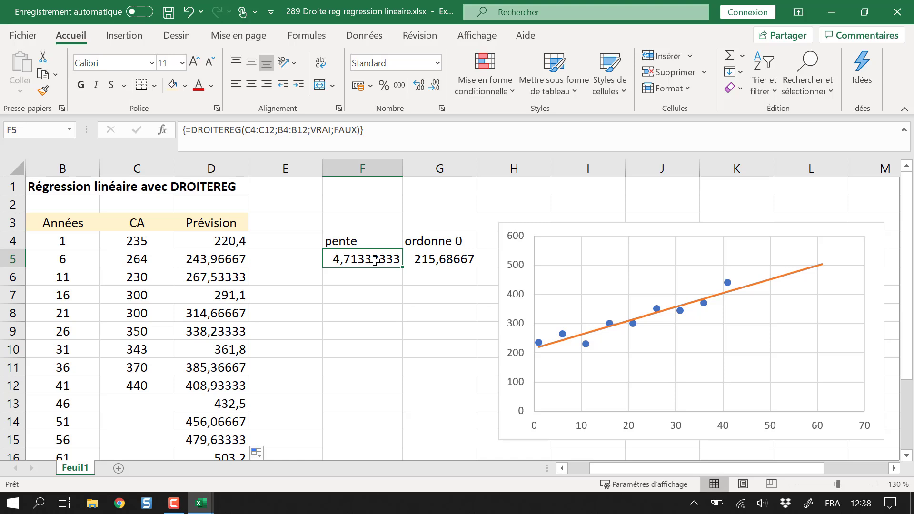
key(Right)
key(Down)
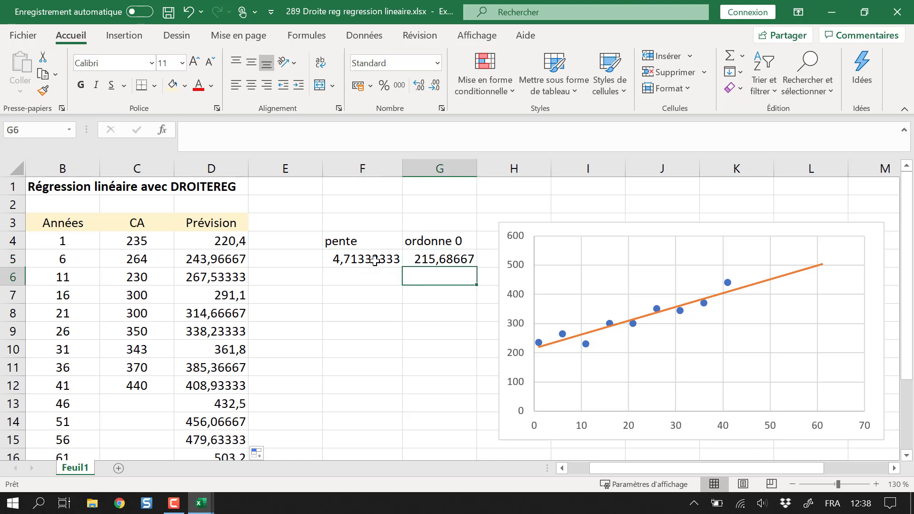
key(Left)
key(Down)
text(pente)
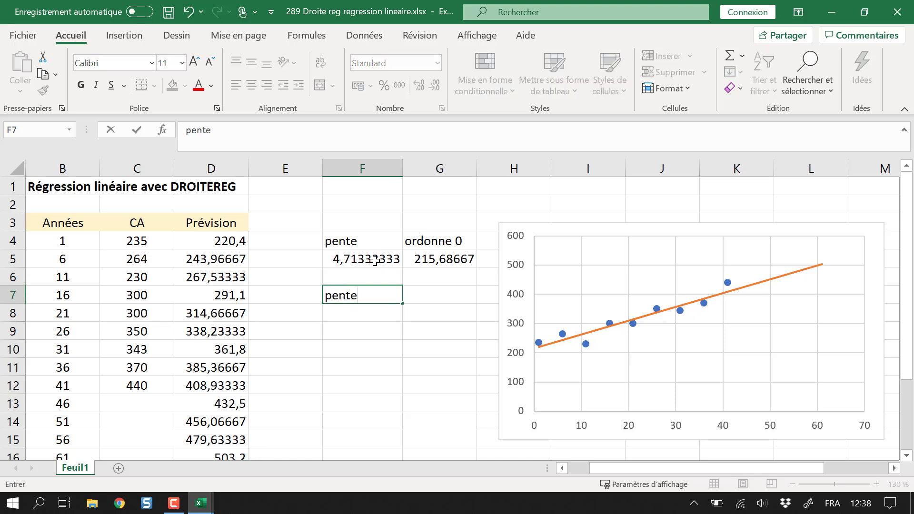
key(Escape)
text(=p)
text(e)
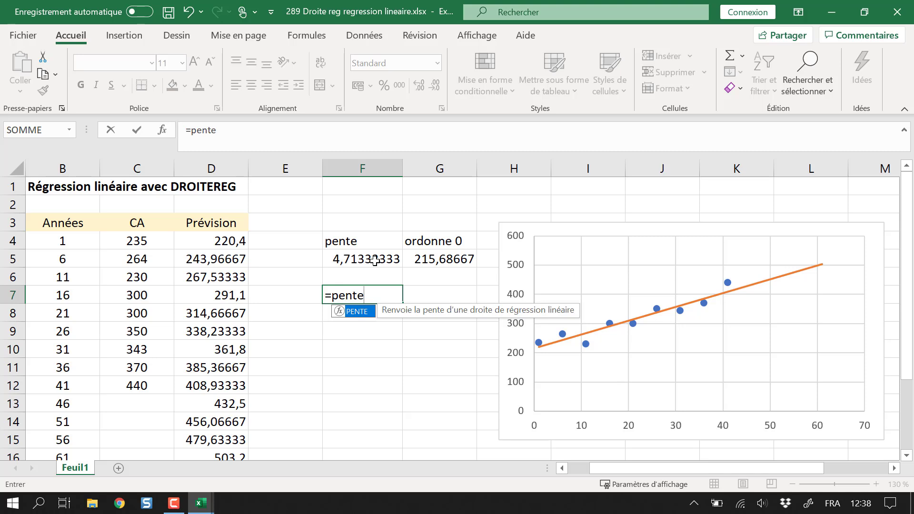
text(()
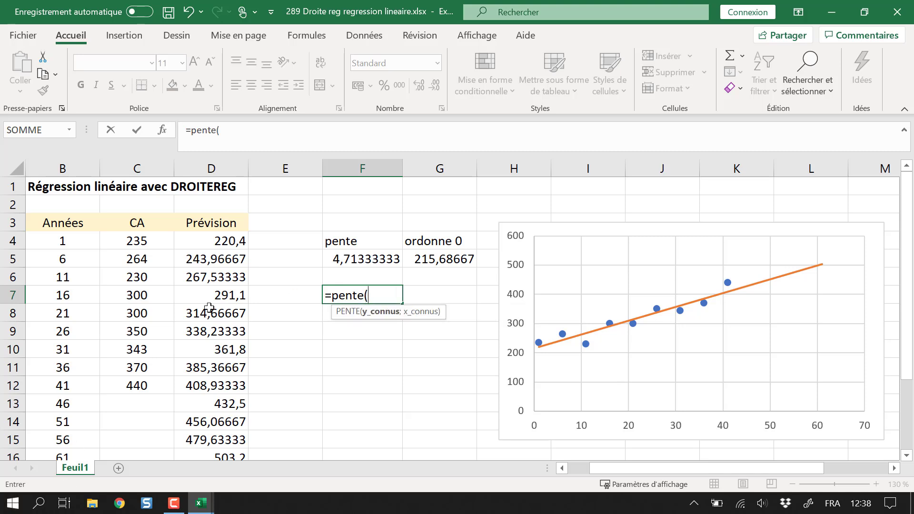
drag(160, 240, 146, 383)
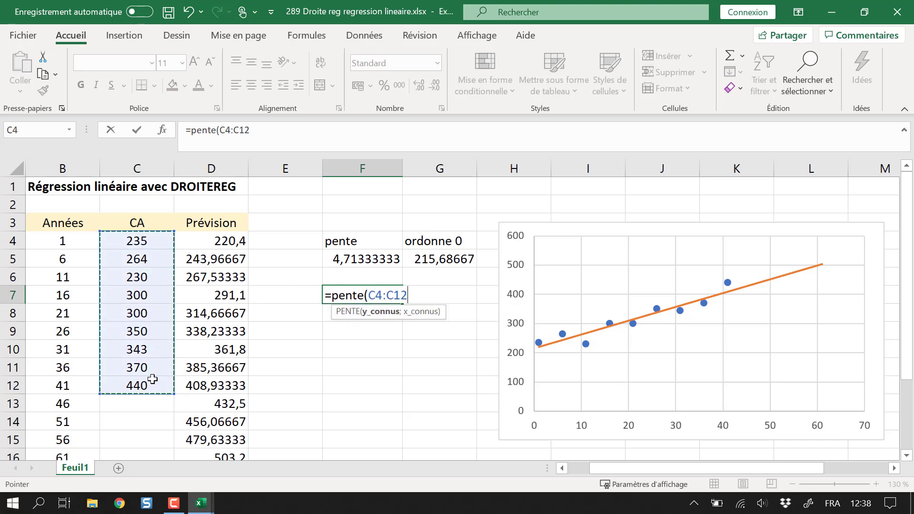
text(;)
drag(62, 243, 62, 384)
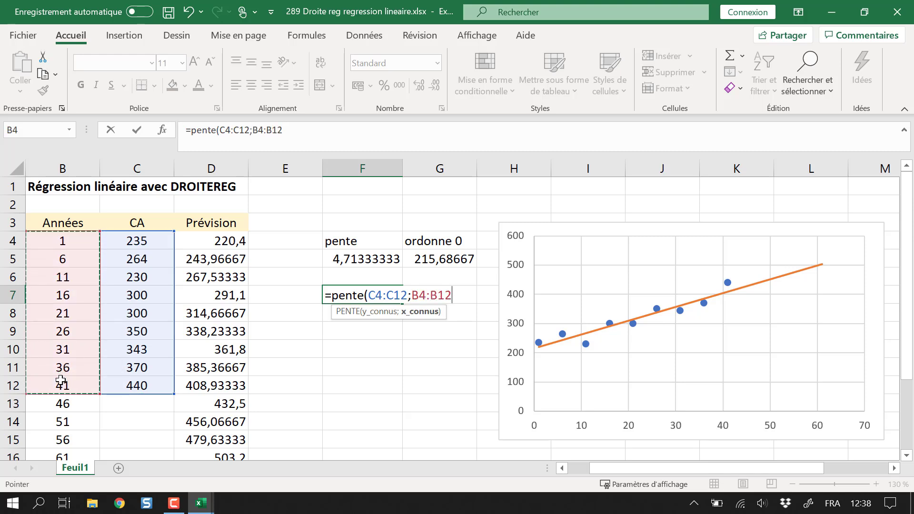
text())
key(Return)
key(Up)
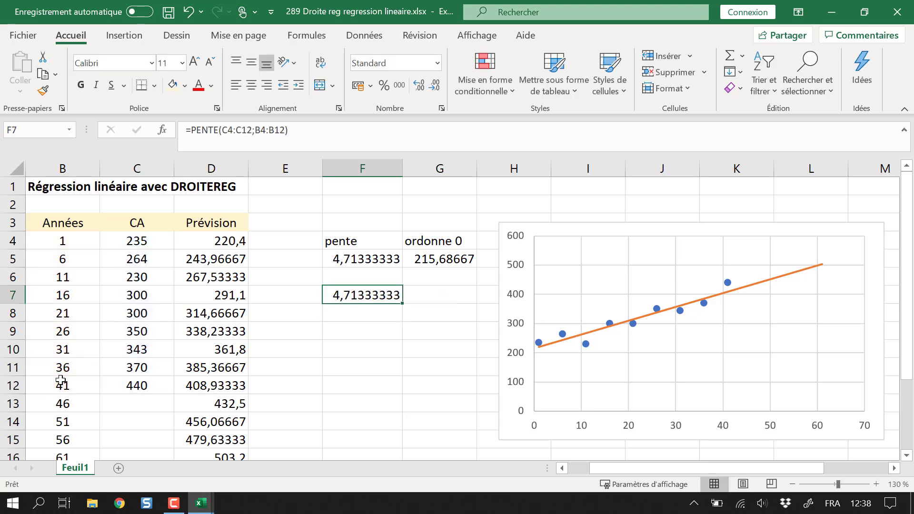
Calculate the regression intercept in G7 with the formula =ORDONNEE.ORIGINE(C4:C12;B4:B12)
key(Right)
key(F2)
text(=ordon)
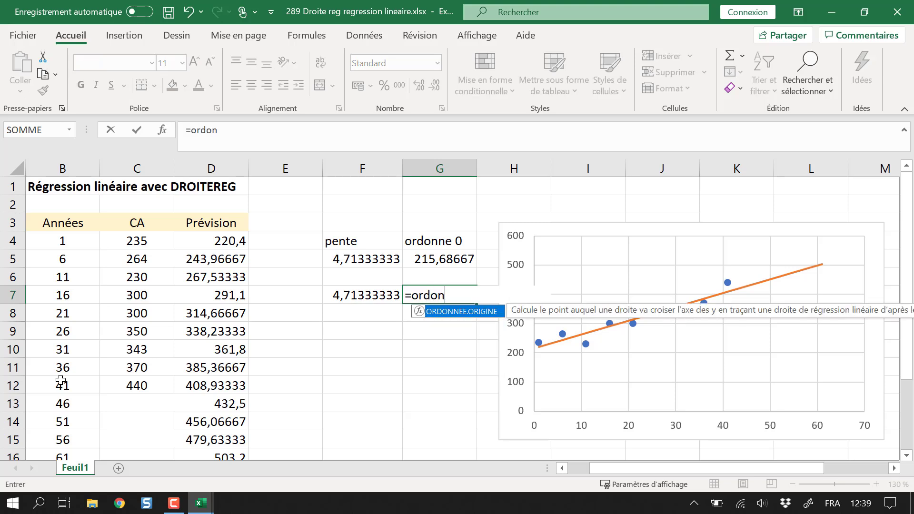
key(Tab)
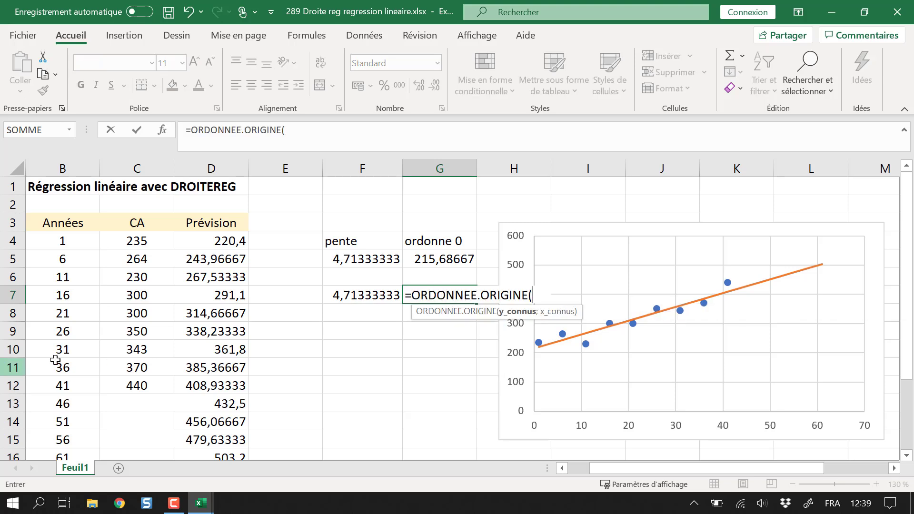
drag(160, 241, 139, 387)
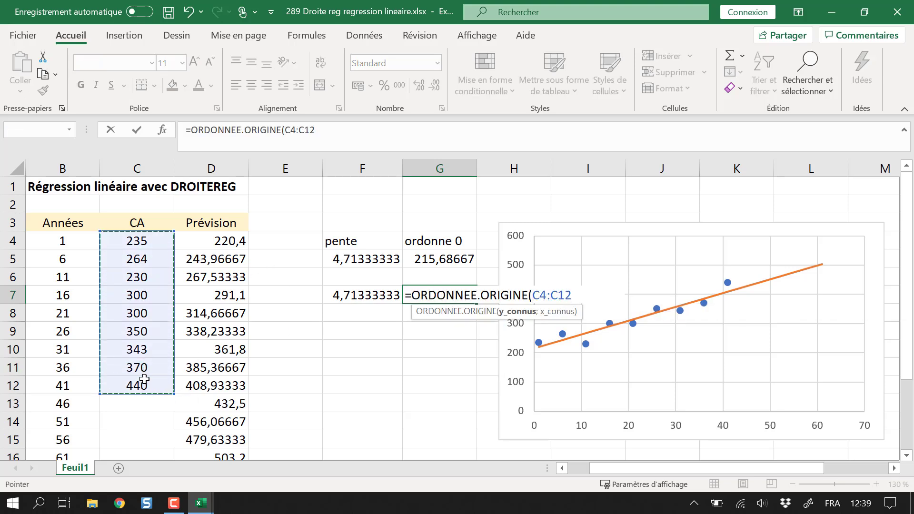
text(;)
drag(50, 241, 59, 378)
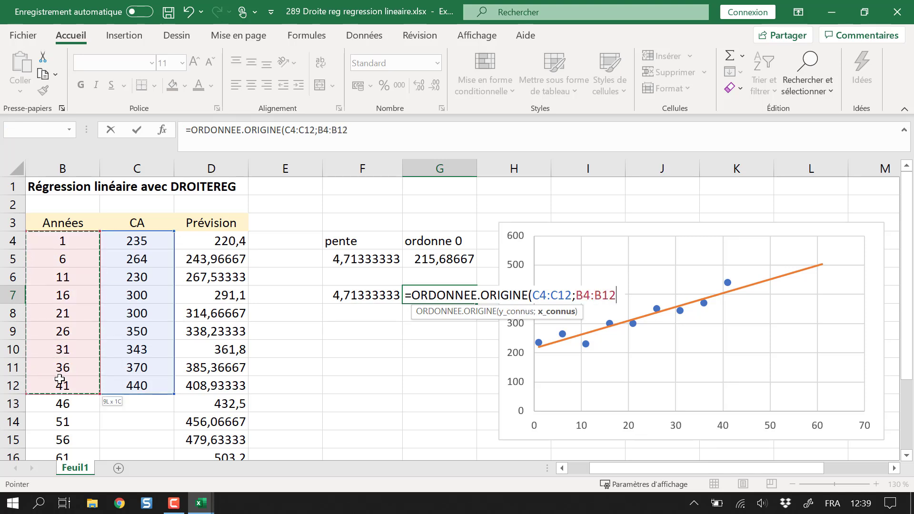
key(Return)
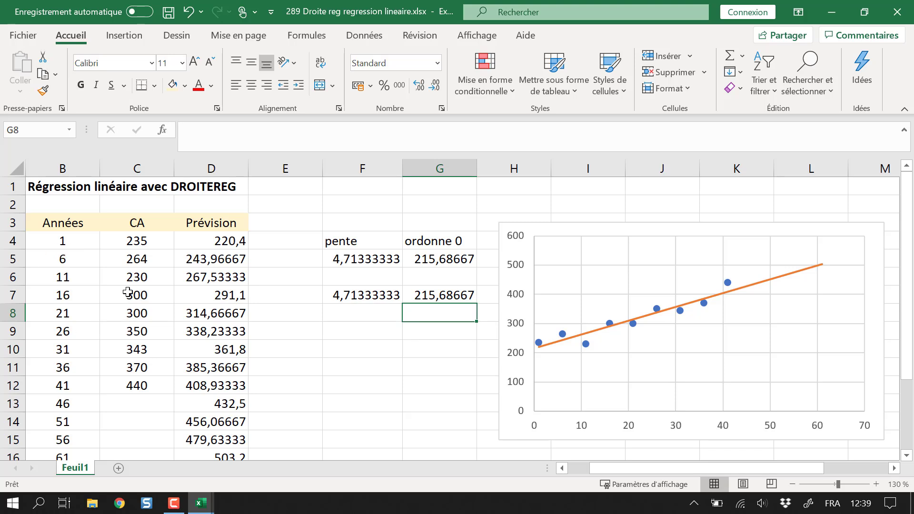
Compare the PENTE and ORDONNEE.ORIGINE formulas in F7:G7 with the DROITEREG array formula in F5:G5, including its final statistics argument
click(383, 247)
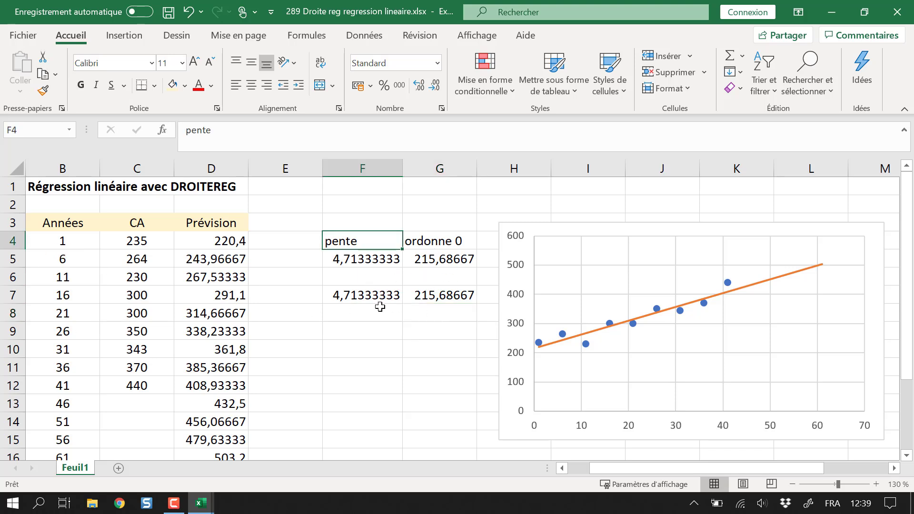
click(378, 302)
click(444, 296)
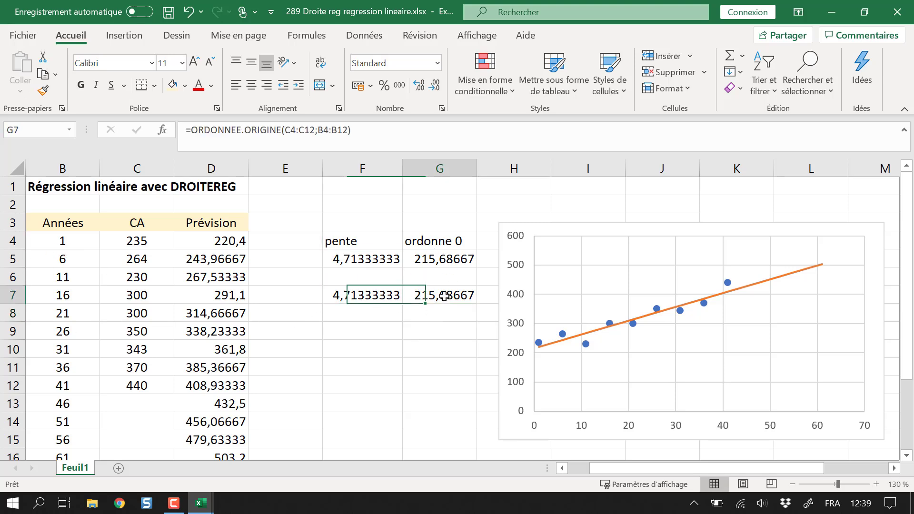
click(393, 261)
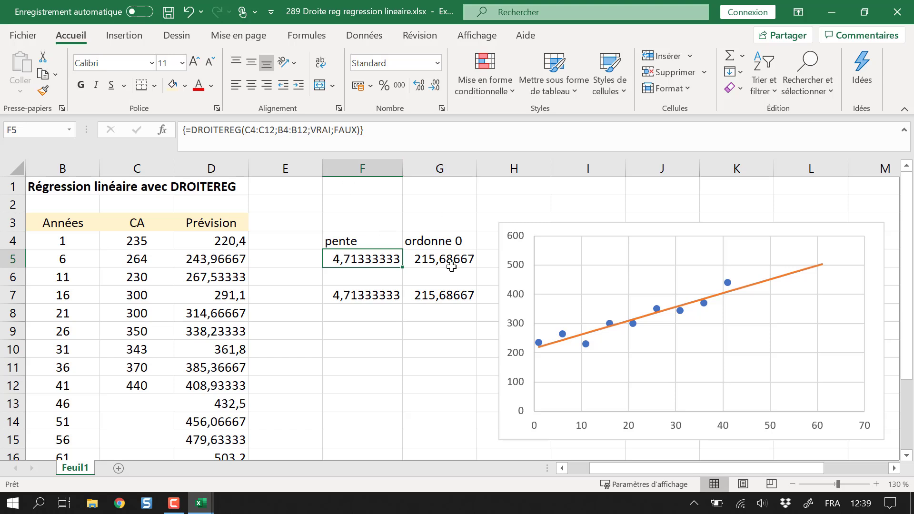
drag(452, 267, 448, 279)
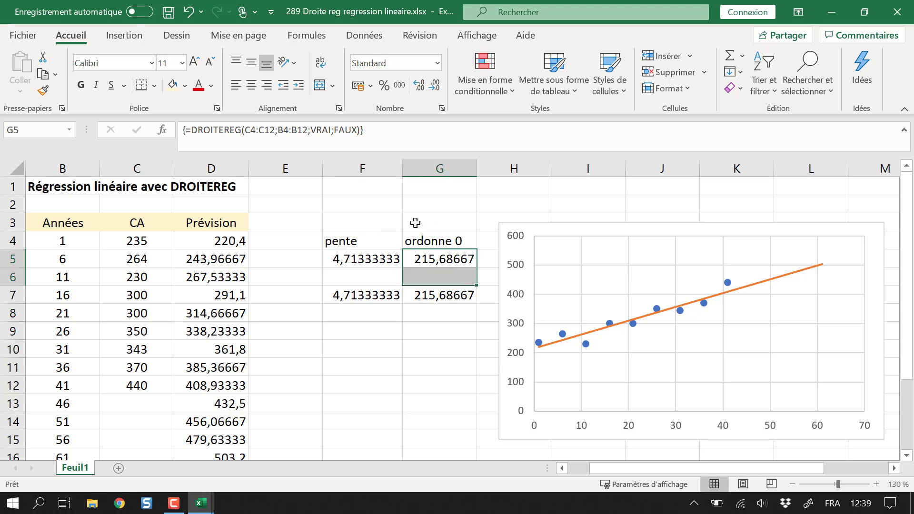
click(342, 132)
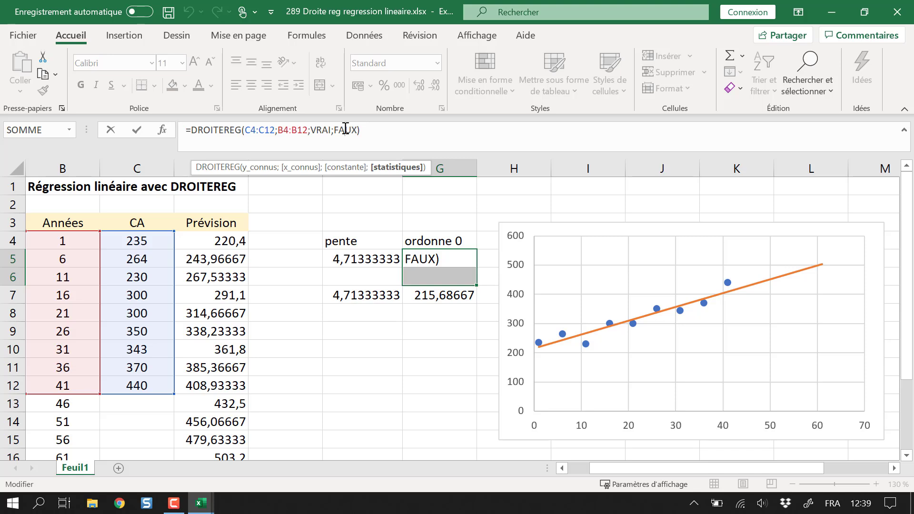
drag(358, 130, 333, 130)
key(ctrl+shift+Return)
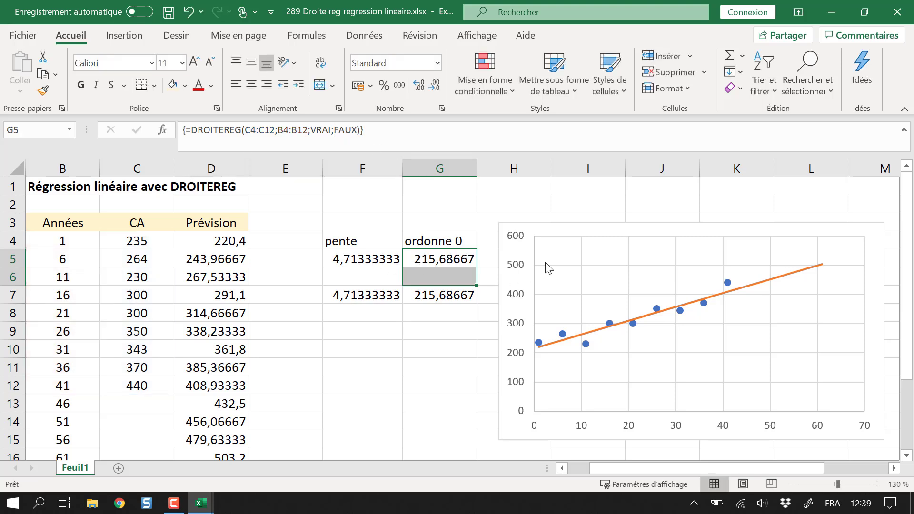
click(368, 263)
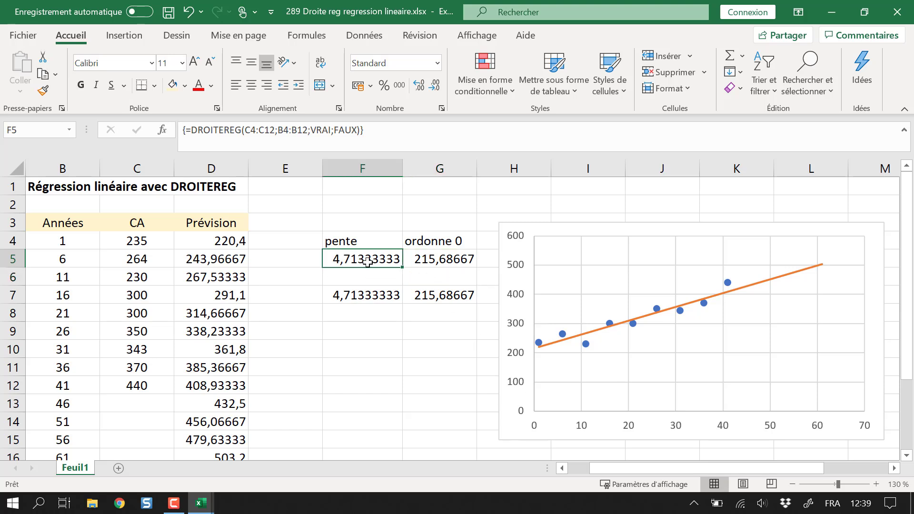
key(Right)
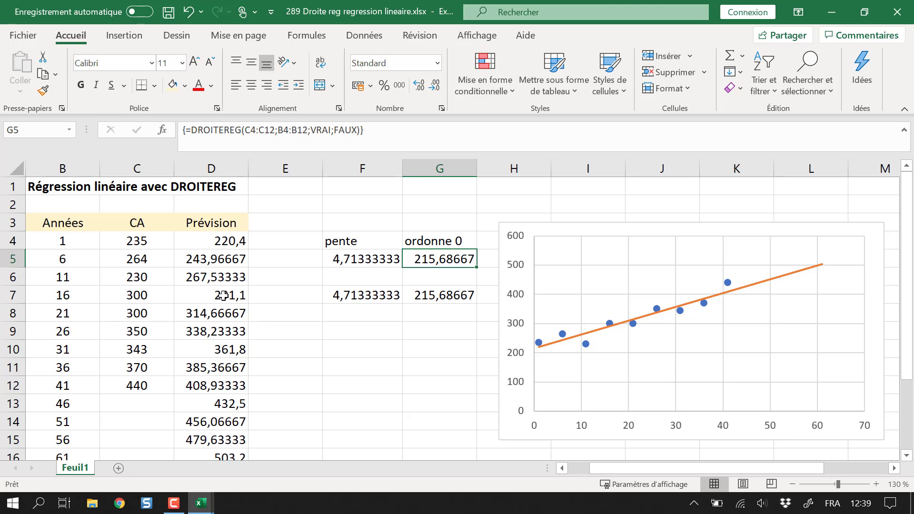
click(336, 360)
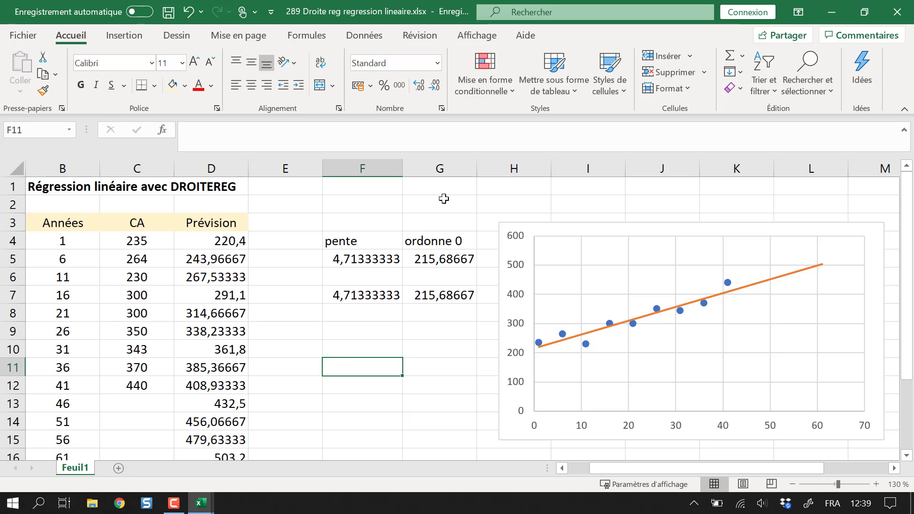